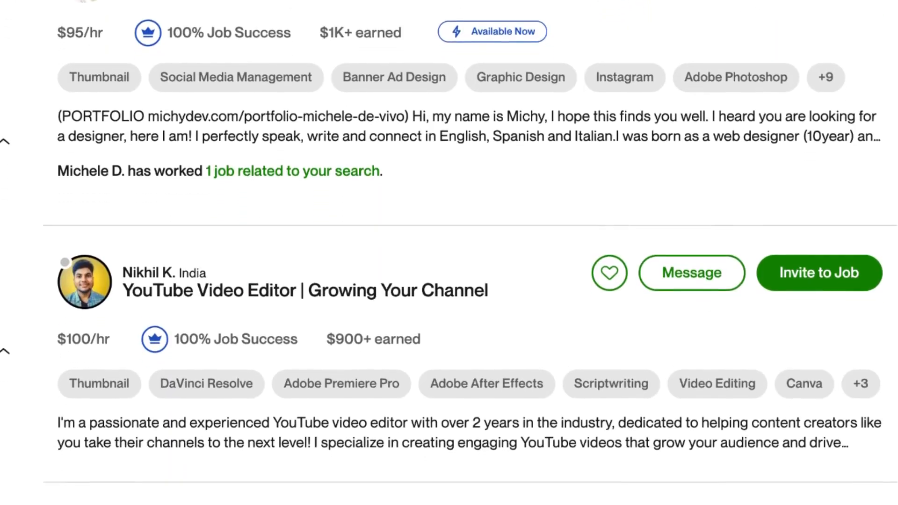
pyautogui.scroll(-5, 449, 253)
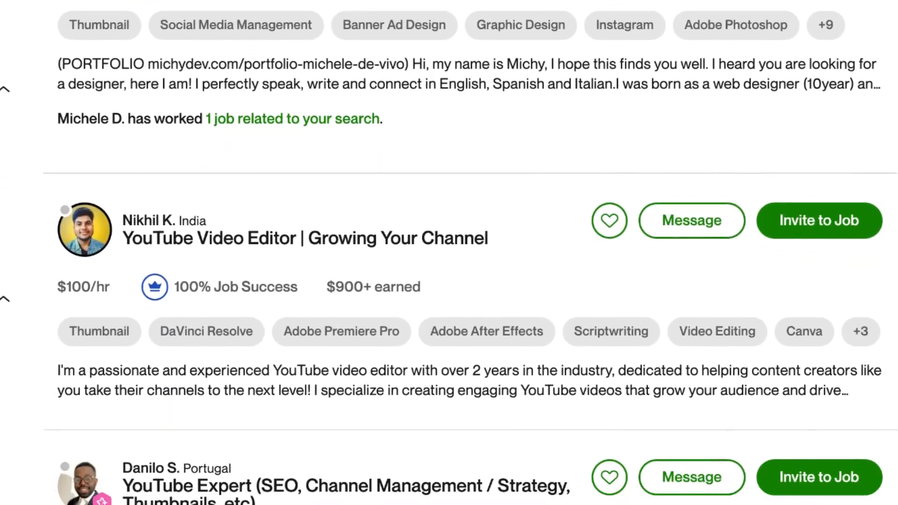
pyautogui.scroll(-1, 449, 252)
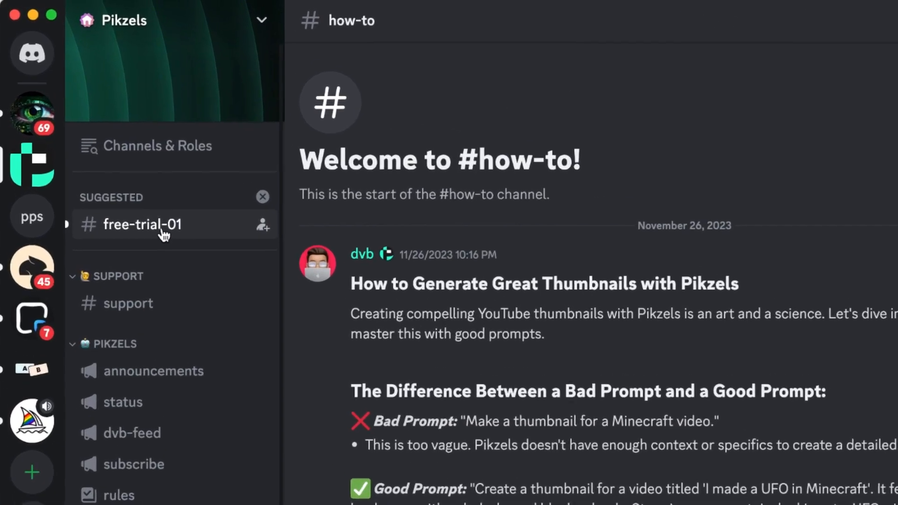
# - Go to the free-trial-01 channel in the Pikzels Discord server and open a direct message with the Pikzels bot
pyautogui.click(122, 158)
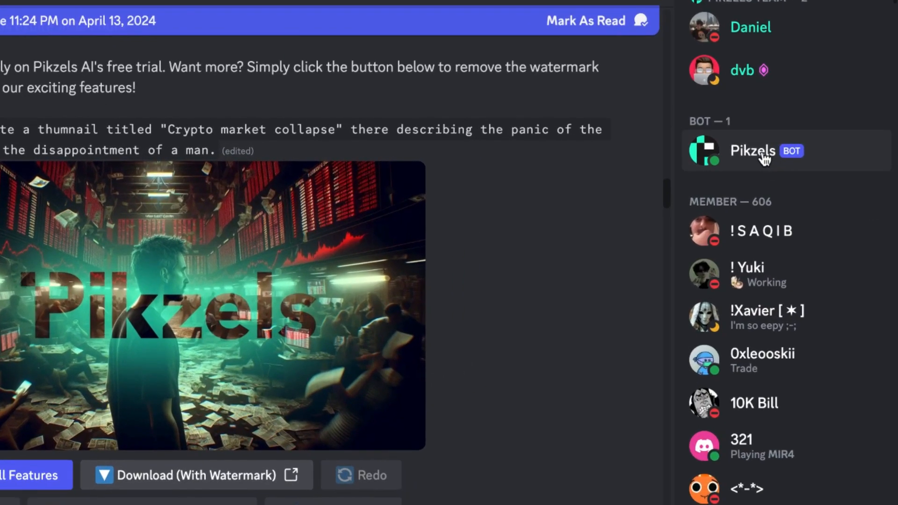
pyautogui.rightClick(808, 154)
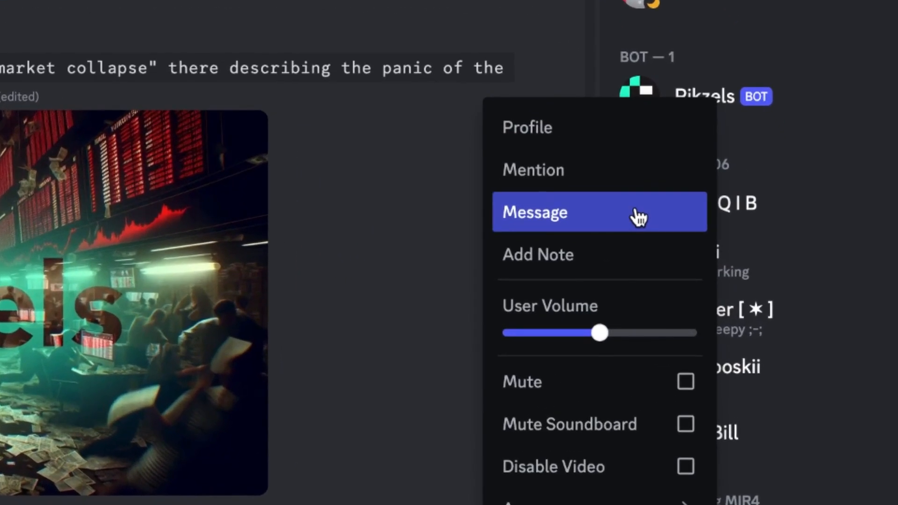
pyautogui.click(707, 239)
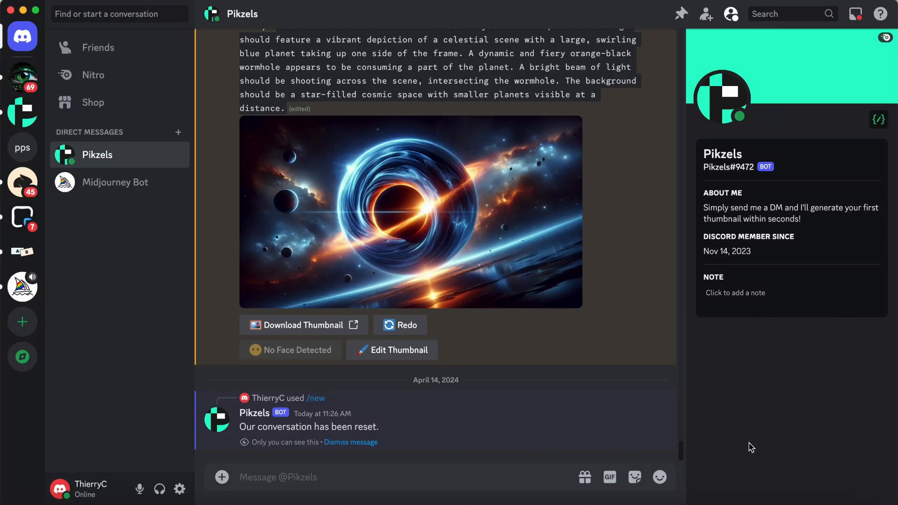
# - Send a thumbnail prompt titled 'How to Monetize a YouTube Channel in 30 days', contrasting "Day 1" cobwebs and boxes with "Day 30" dollar bills and graph
pyautogui.click(535, 475)
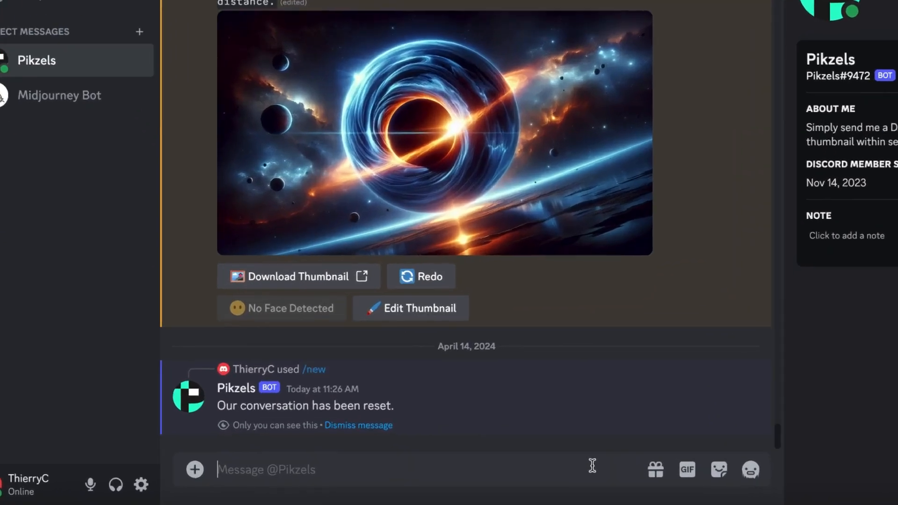
pyautogui.write('Create a thumbnail for a video titled: \'How to Monetize a YouTube Channel in 30 days\'. The left side shows a small, simple red YouTube play button with a "Day 1" sign above it, in the background there are grey walls with cobwebs and scattered brown cardboard boxes, symbolizing a humble beginning. The right side is divided by a jagged paper cut line and features a larger, shinier red YouTube play button with a "Day 30" sign above it, overflowing with piles of green dollar bills against a backdrop of a rising green stock market graph, indicating financial success. The overall image conveys a drastic transformation from starting out to achieving success on YouTube.')
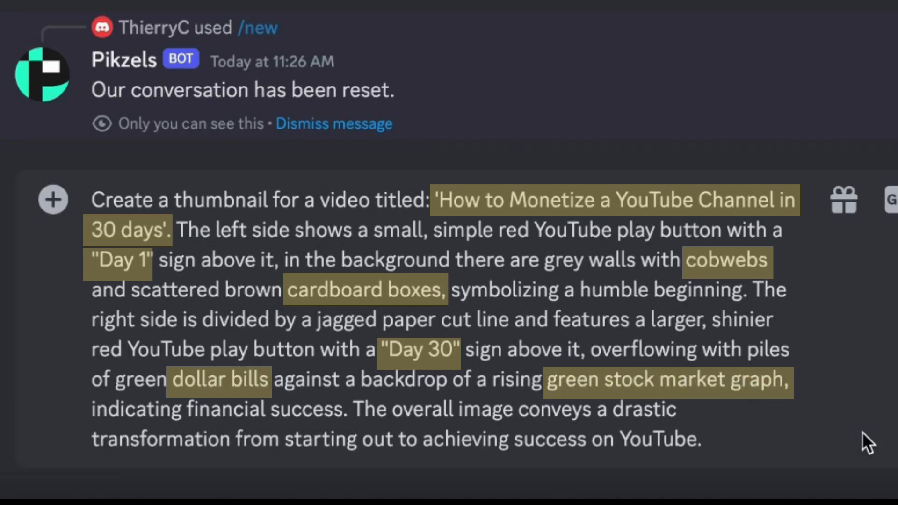
pyautogui.press('Return')
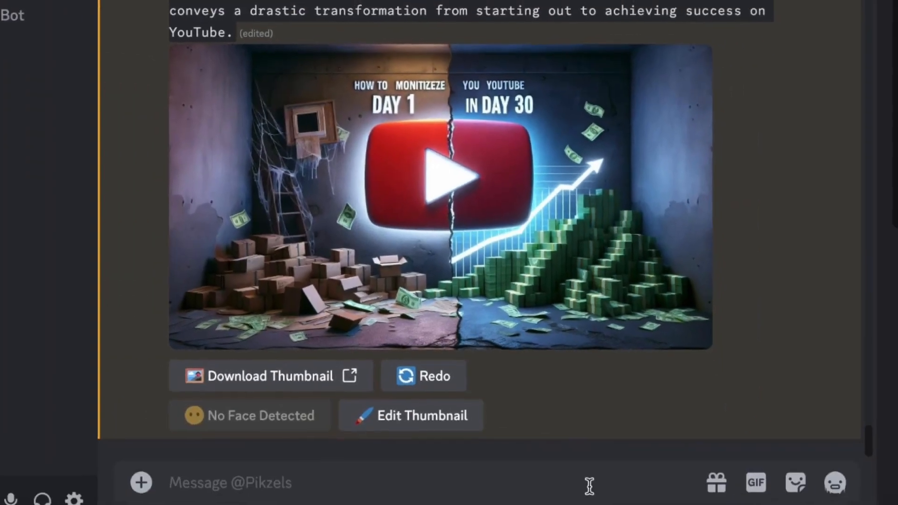
# - Ask Pikzels to remove the "how to monetize a YouTube channel" text and only include "Day 1" and "Day 30"
pyautogui.write('Remove the "how to')
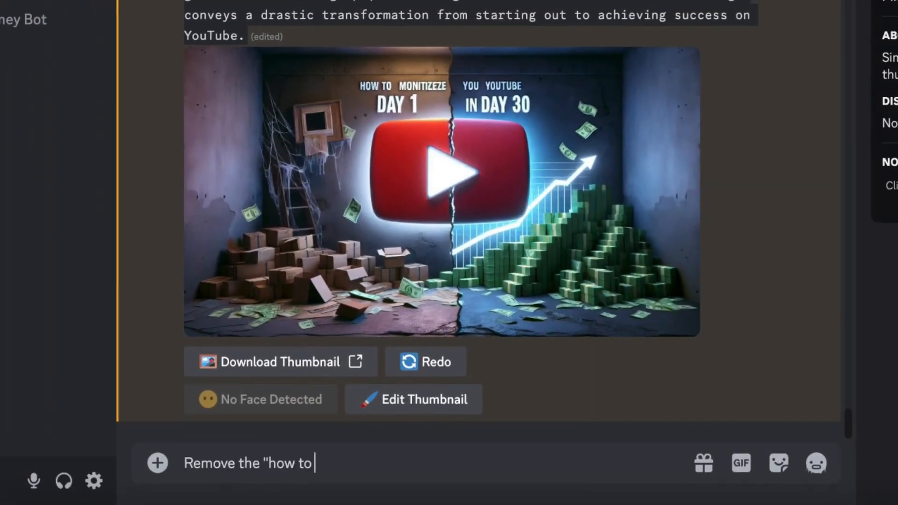
pyautogui.write(' monetize a Yo')
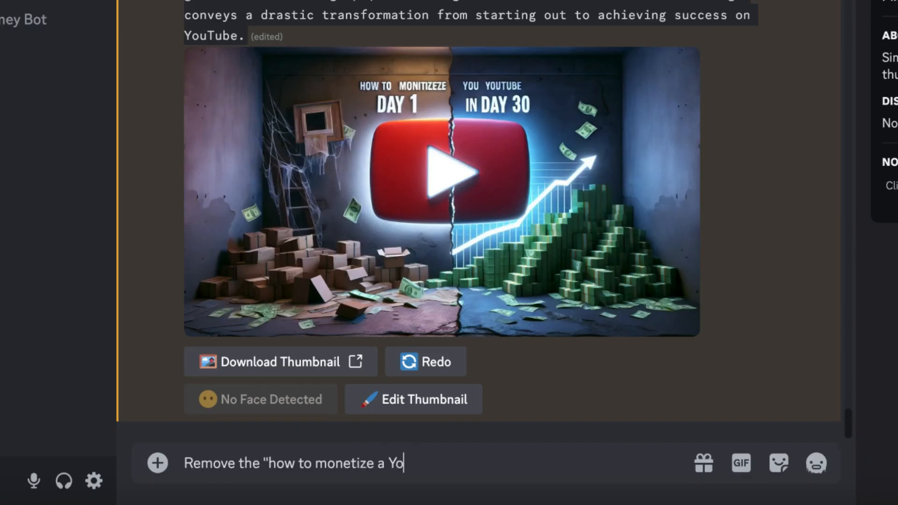
pyautogui.write('uTube channel" text')
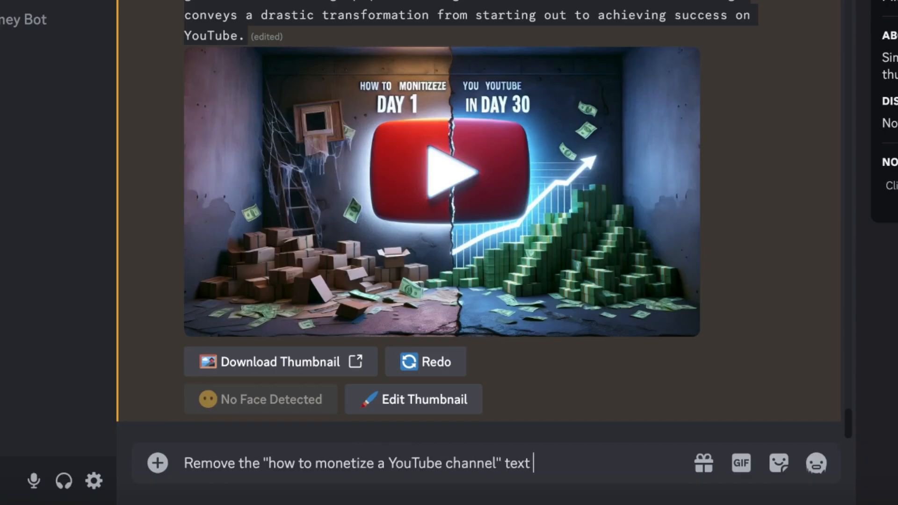
pyautogui.press('BackSpace')
pyautogui.write('. Only include D')
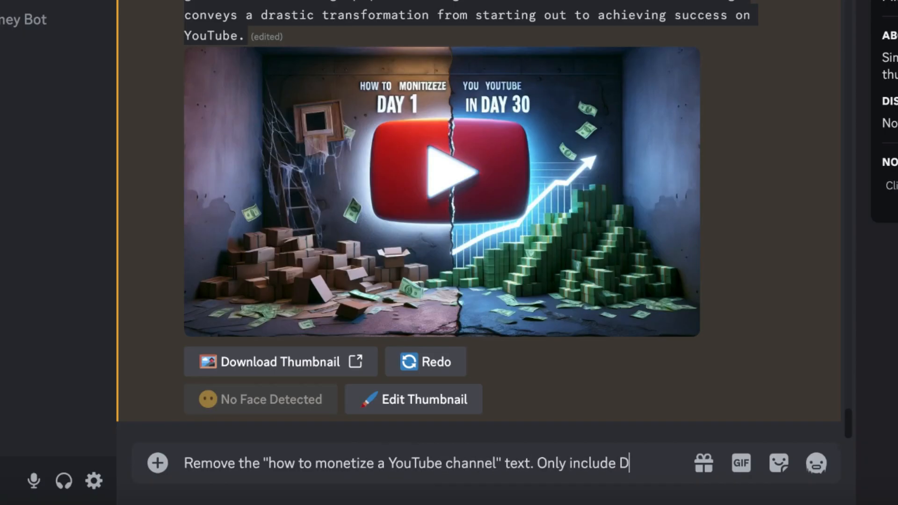
pyautogui.press('BackSpace')
pyautogui.write('"Day 1" and')
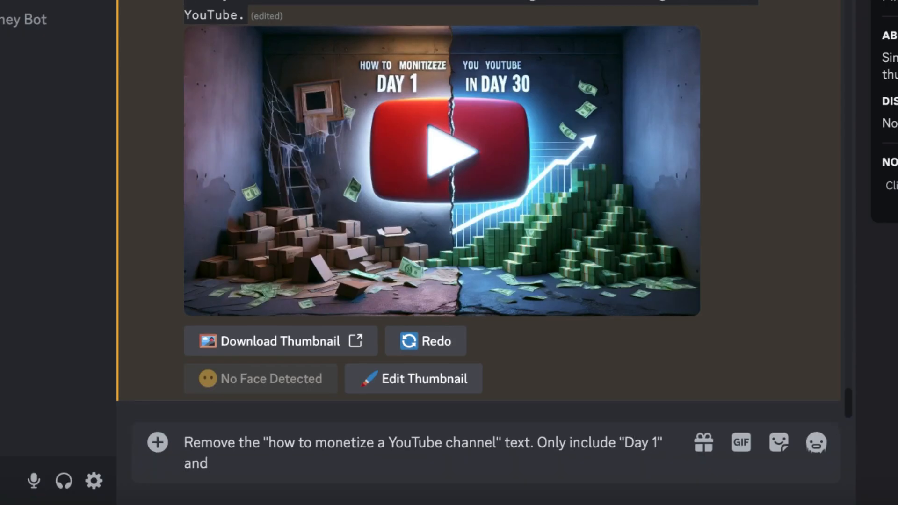
pyautogui.write(' "Day 30"')
pyautogui.press('Return')
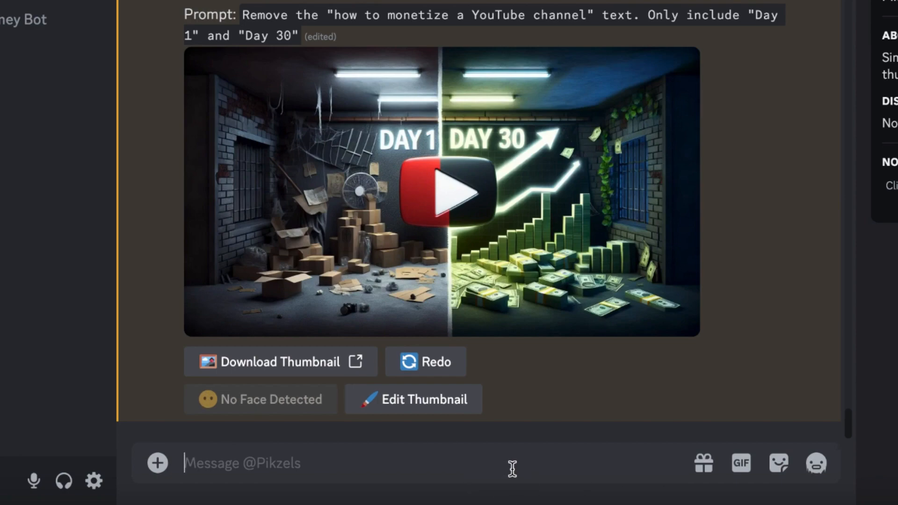
# - Ask Pikzels to make the thumbnail's right side more bright and include a paper cut in the middle
pyautogui.write('make the')
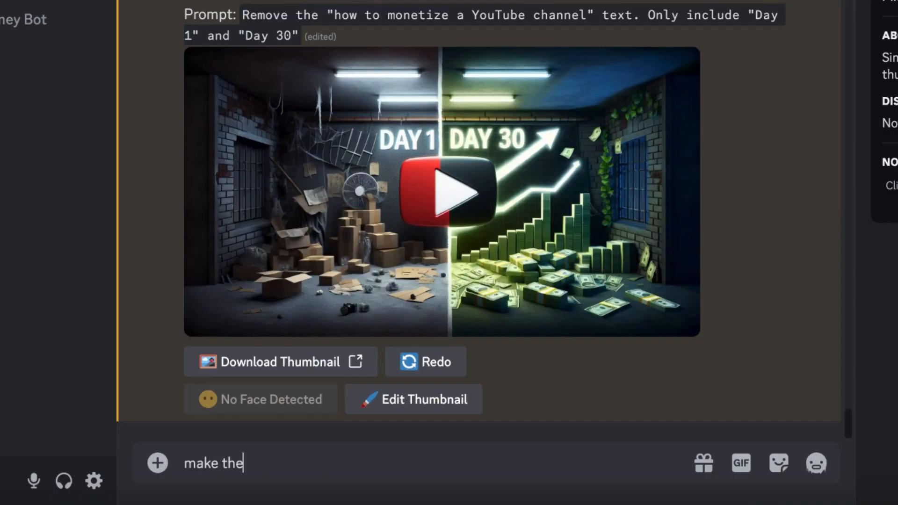
pyautogui.write(' right side m')
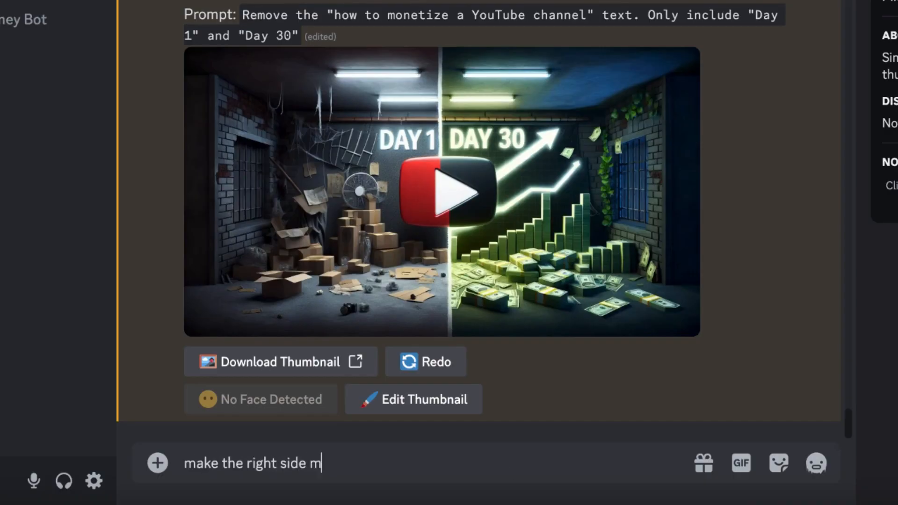
pyautogui.write('ore bright')
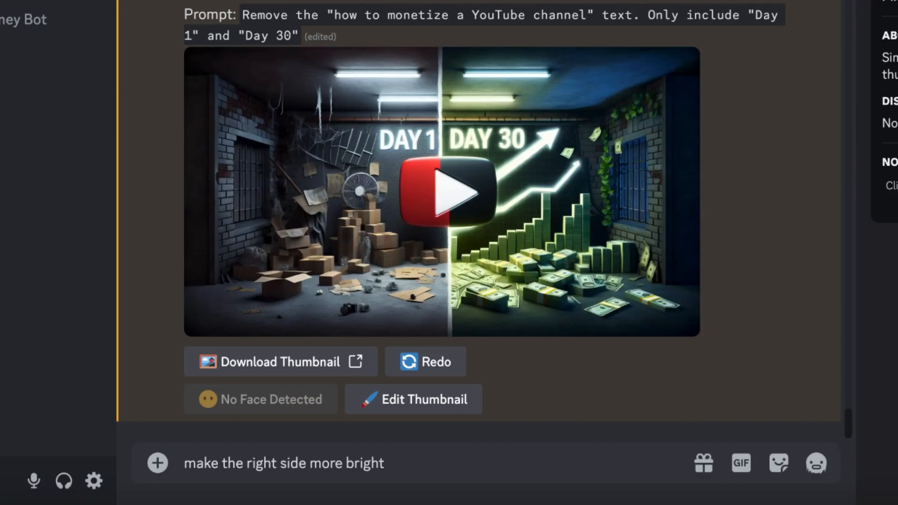
pyautogui.write('. Include a paper c')
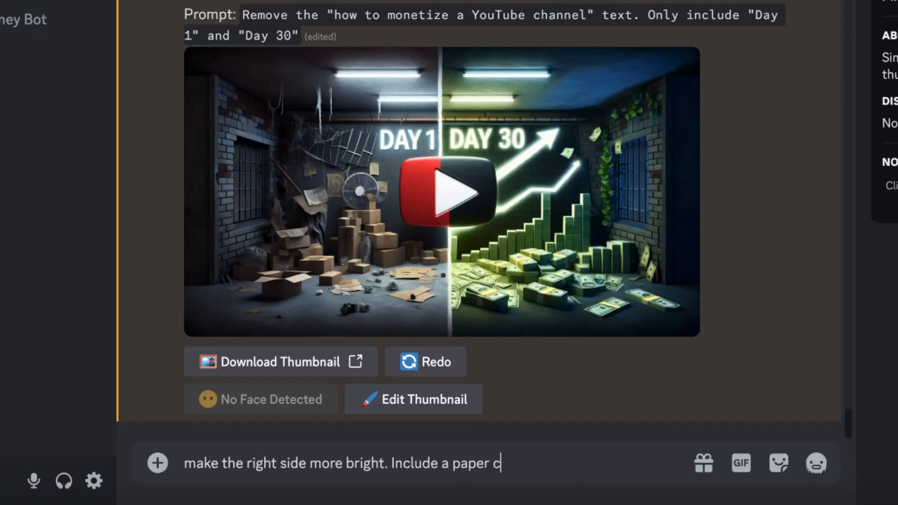
pyautogui.write('ut in the middle')
pyautogui.press('Return')
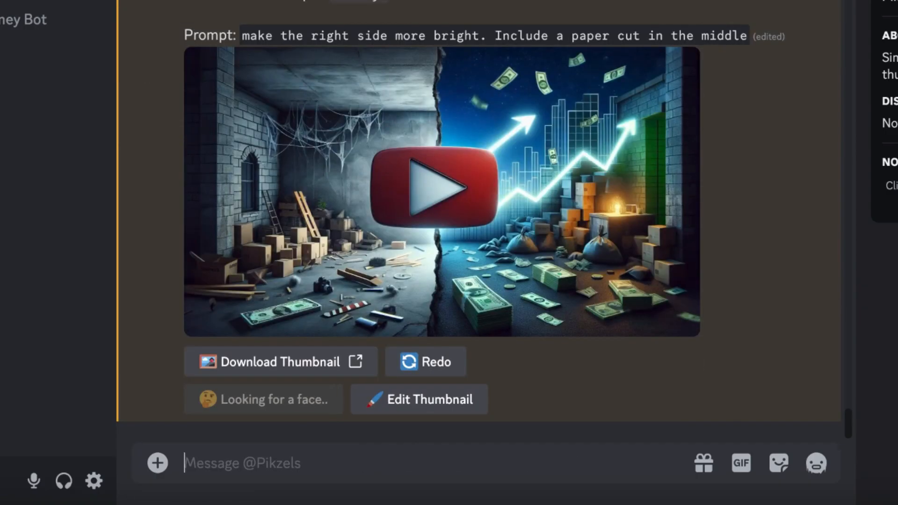
# - Regenerate the latest paper-cut thumbnail several times to get alternative versions
pyautogui.click(415, 369)
pyautogui.click(435, 149)
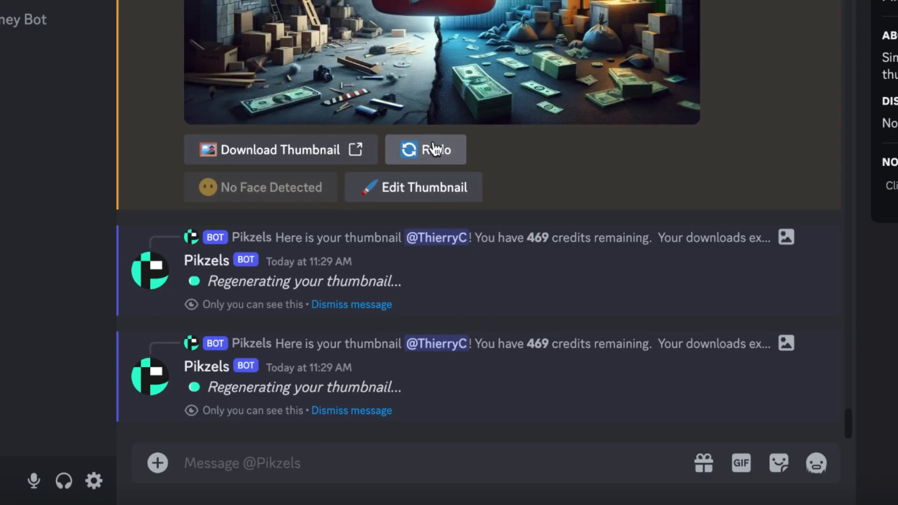
pyautogui.click(435, 150)
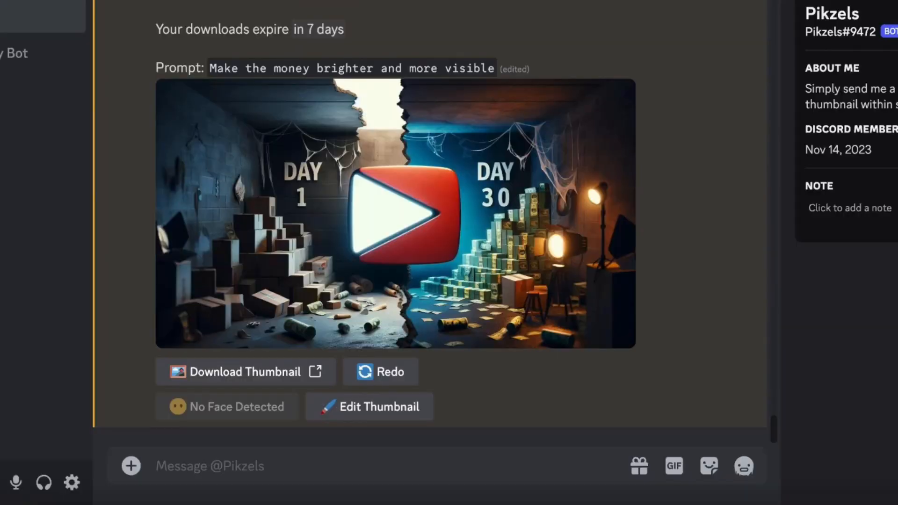
# - Reset the conversation with /new and request a text-free 'Unbelievable Racing Accident Caught on Camera' thumbnail with a flipped car, explosion and car number 57
pyautogui.write('/new')
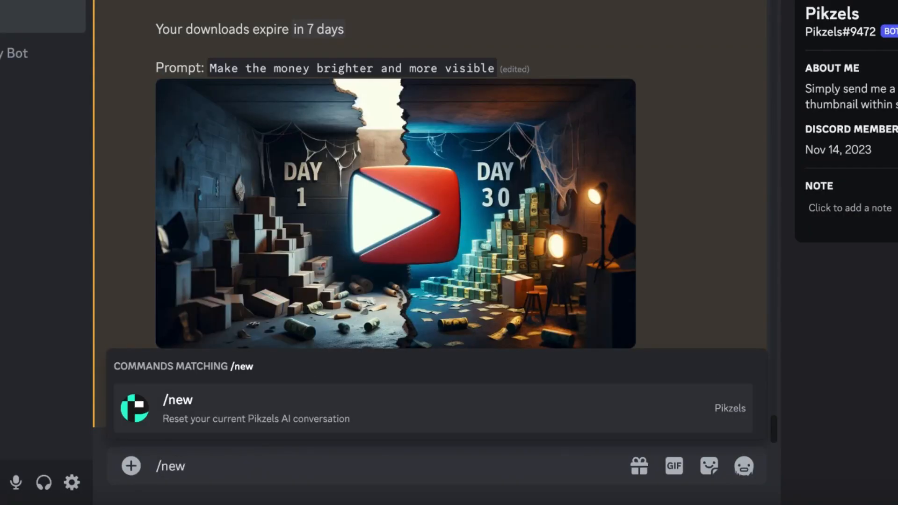
pyautogui.click(369, 416)
pyautogui.press('Return')
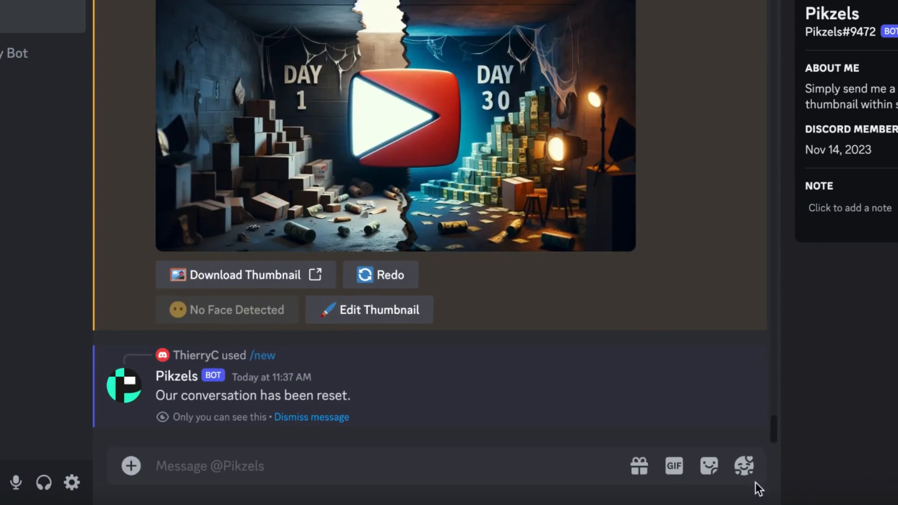
pyautogui.write("Create a thumbnail for a video titled 'Unbelievable Racing Accident Caught on Camera'. The image should capture a dramatic racing scene with a car flipped upside down in mid-air, amidst a fiery explosion and debris scattered around. Another car is visible in the foreground, marked with the number 57, and a third car is partially visible with smoke billowing from it. The background should show a blurred sense of motion to emphasize the speed and chaos of the scene. Don't include text.")
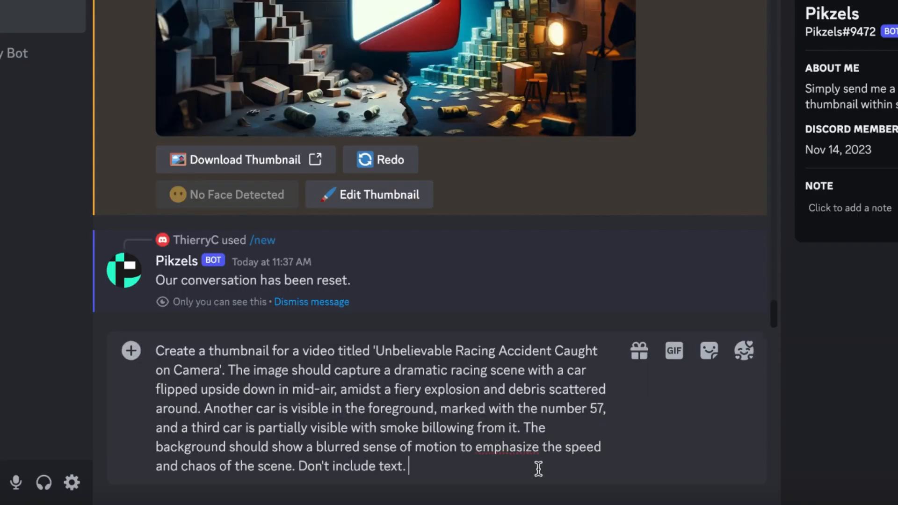
pyautogui.press('Return')
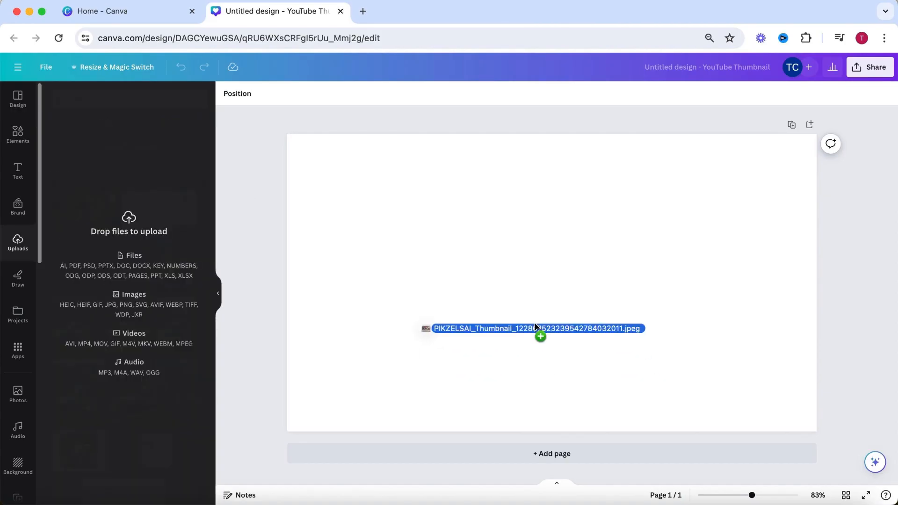
# - Place the downloaded Pikzels race-crash image in the Canva YouTube thumbnail design and enlarge it to fill the whole page
pyautogui.moveTo(535, 325); pyautogui.dragTo(527, 284)
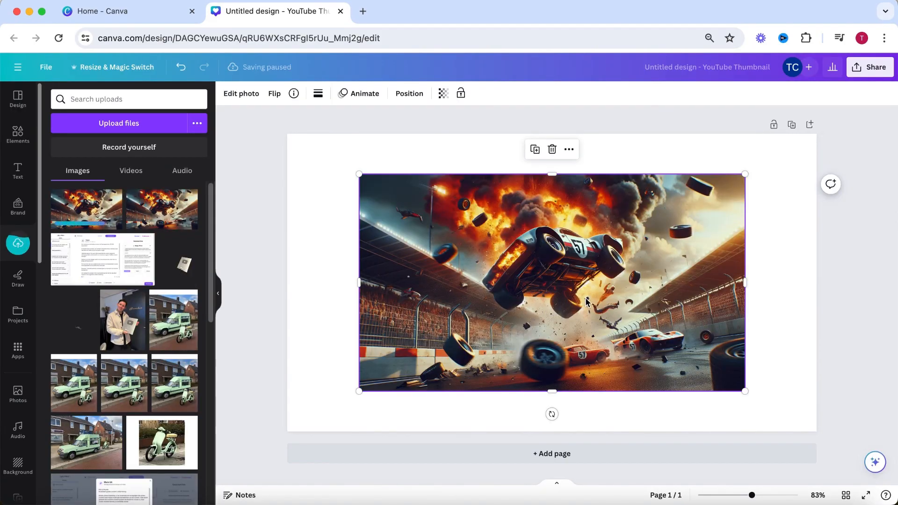
pyautogui.moveTo(583, 298); pyautogui.dragTo(510, 258)
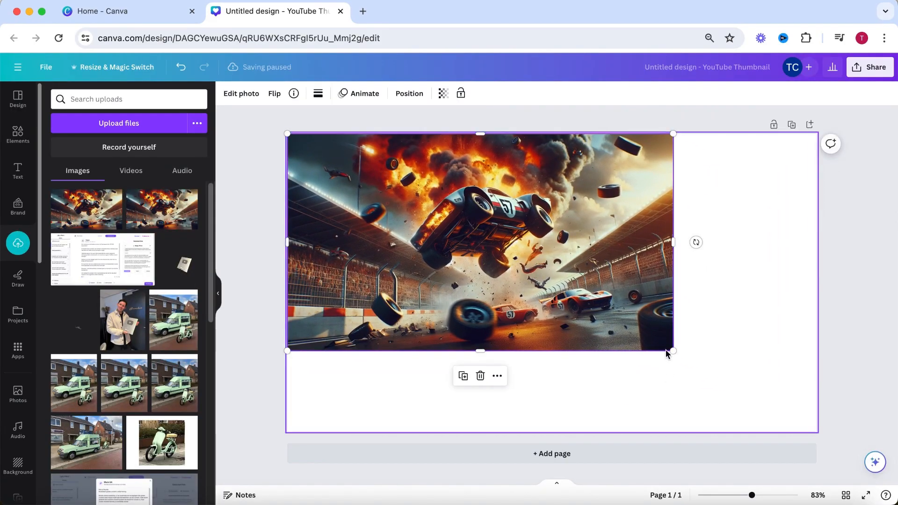
pyautogui.moveTo(674, 350); pyautogui.dragTo(816, 431)
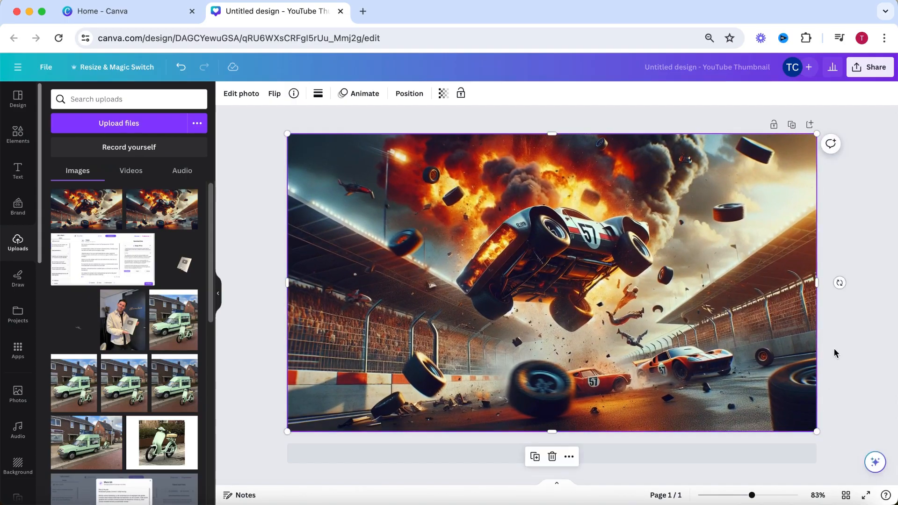
pyautogui.click(840, 350)
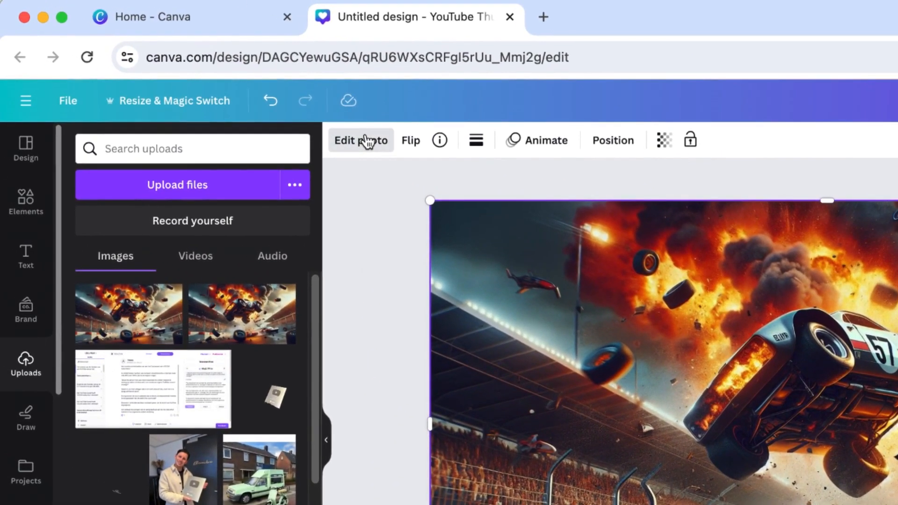
# - Erase the loose tyre beside the trackside barrier at the image's lower left with Magic Eraser
pyautogui.click(368, 140)
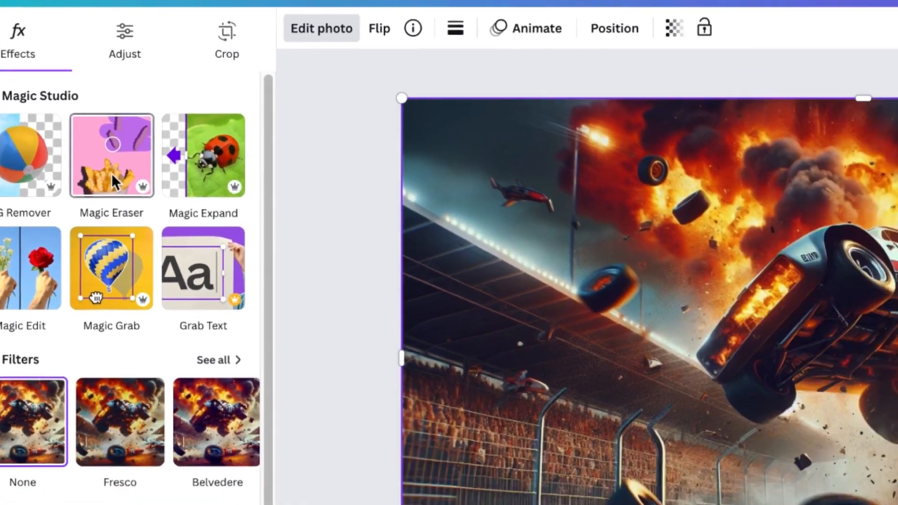
pyautogui.click(241, 228)
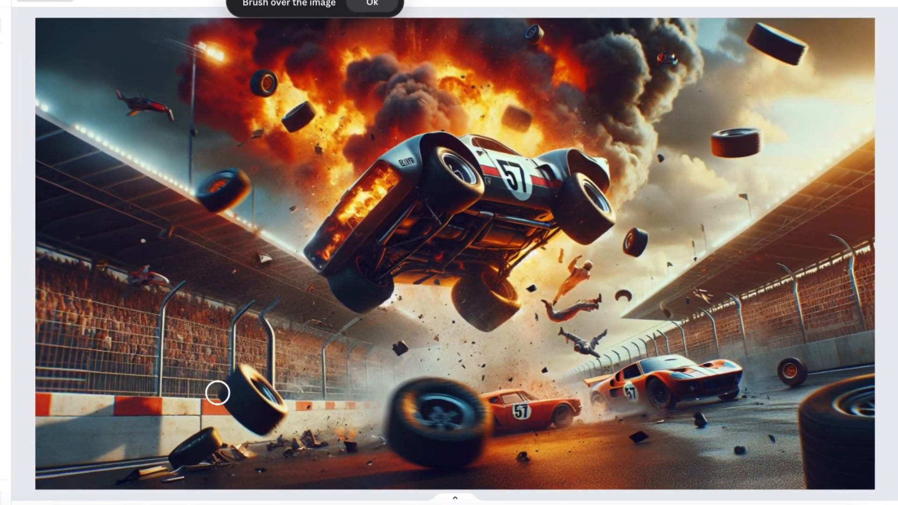
pyautogui.moveTo(217, 393)
pyautogui.mouseDown()
pyautogui.moveTo(247, 419)
pyautogui.moveTo(277, 411)
pyautogui.moveTo(241, 369)
pyautogui.moveTo(255, 408)
pyautogui.mouseUp()
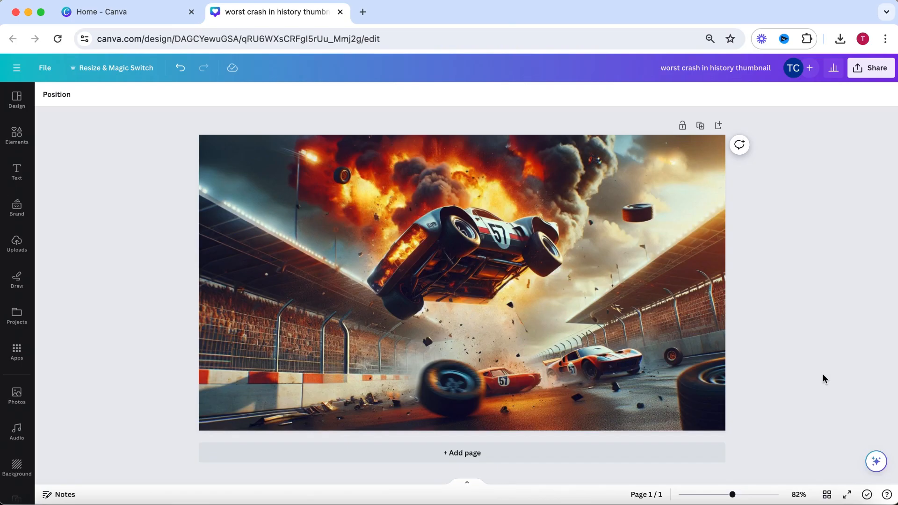
# - Add a heading text box at the top of the crash image and widen it across nearly the full page
pyautogui.click(17, 171)
pyautogui.click(101, 211)
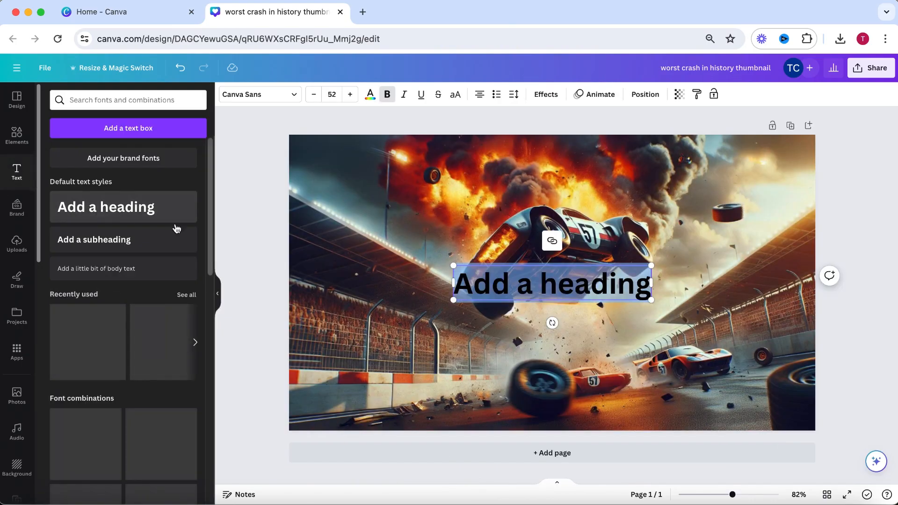
pyautogui.moveTo(580, 274); pyautogui.dragTo(581, 167)
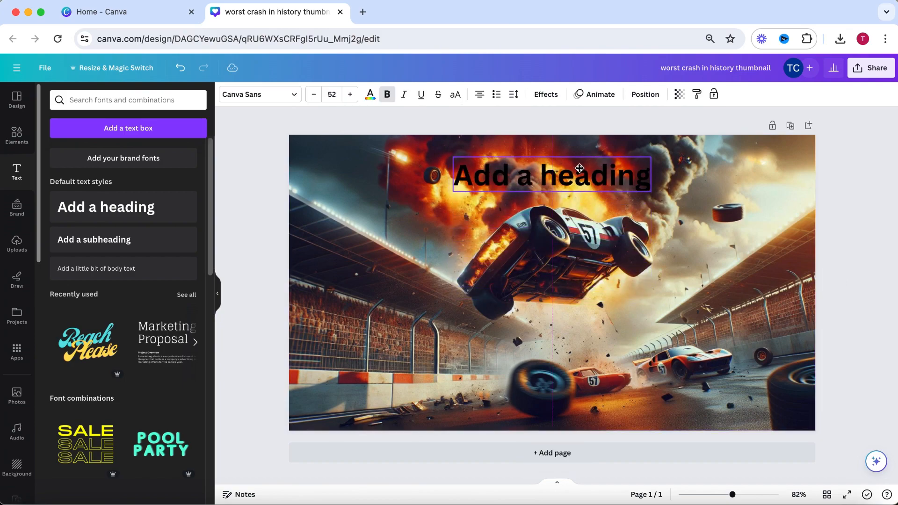
pyautogui.moveTo(453, 192); pyautogui.dragTo(355, 210)
pyautogui.moveTo(651, 183); pyautogui.dragTo(803, 184)
pyautogui.moveTo(354, 183); pyautogui.dragTo(313, 183)
# - Replace the heading's placeholder text with "WORST CRASH IN HISTORY"
pyautogui.click(630, 224)
pyautogui.doubleClick(608, 187)
pyautogui.write('WORST CRASH IN HISTORY')
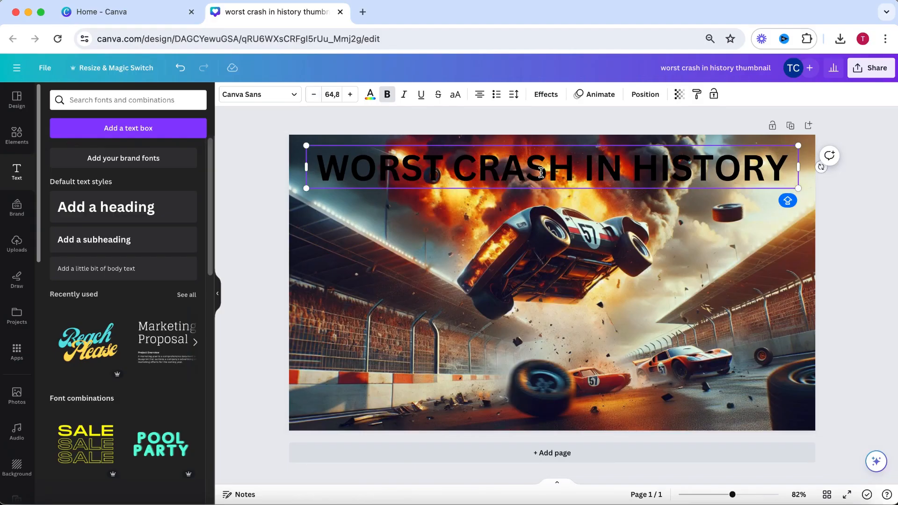
# - Change the colour of the whole "WORST CRASH IN HISTORY" heading to white
pyautogui.press('super+a')
pyautogui.click(370, 96)
pyautogui.click(107, 155)
pyautogui.click(858, 201)
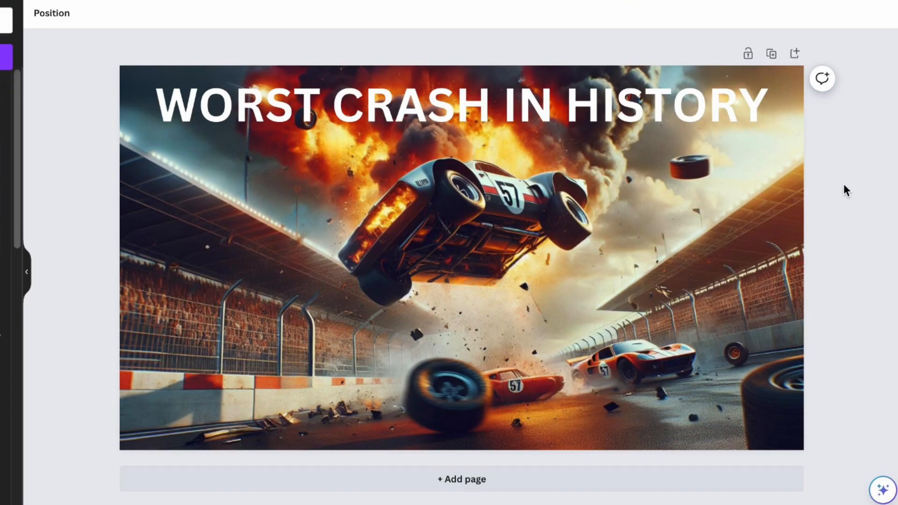
# - Move the crash image down and fill the blank strip above it using Magic Expand at Whole Page size, accepting the third result
pyautogui.click(599, 219)
pyautogui.moveTo(599, 219); pyautogui.dragTo(747, 241)
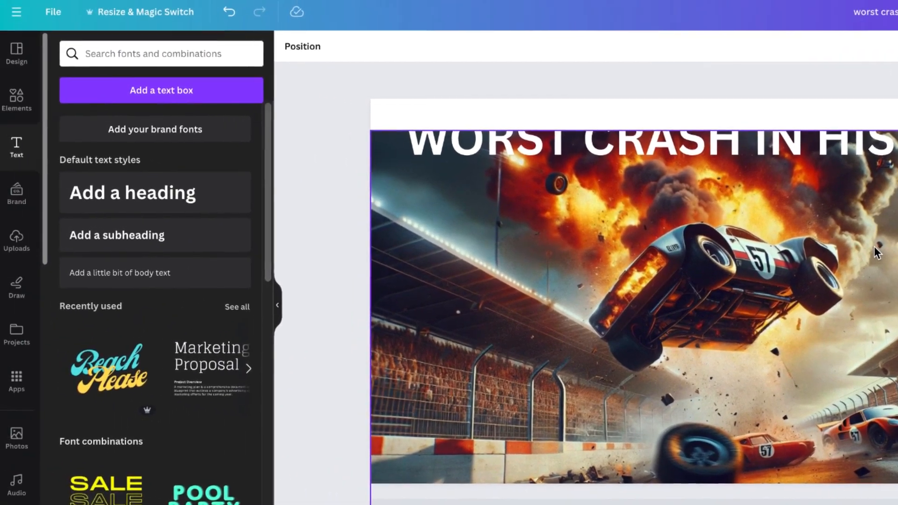
pyautogui.click(324, 51)
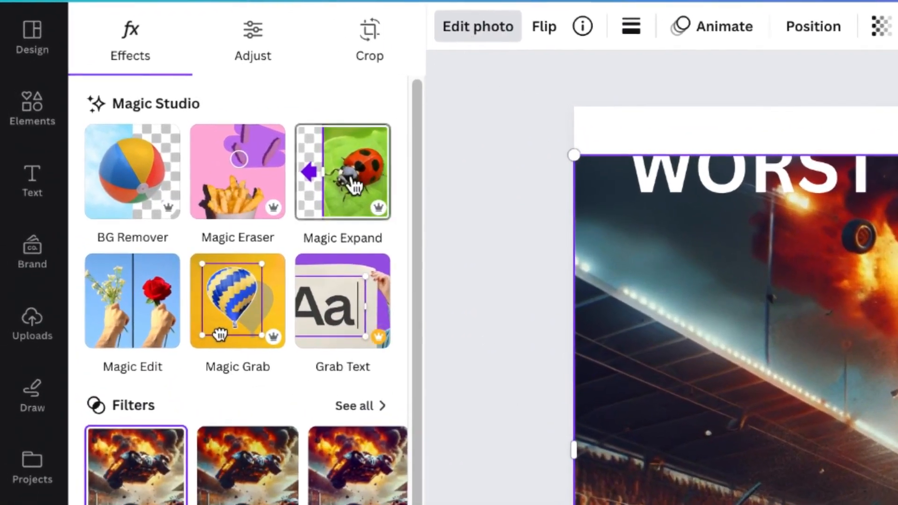
pyautogui.click(354, 185)
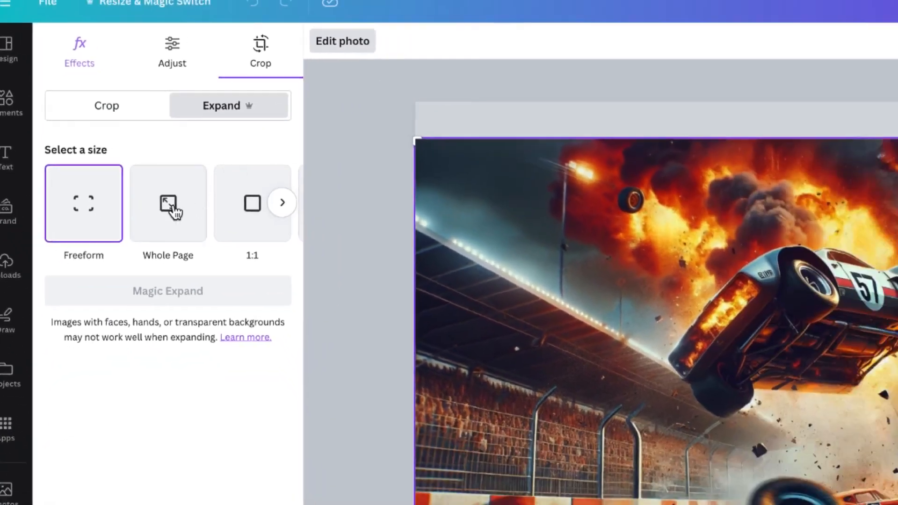
pyautogui.click(242, 240)
pyautogui.click(111, 236)
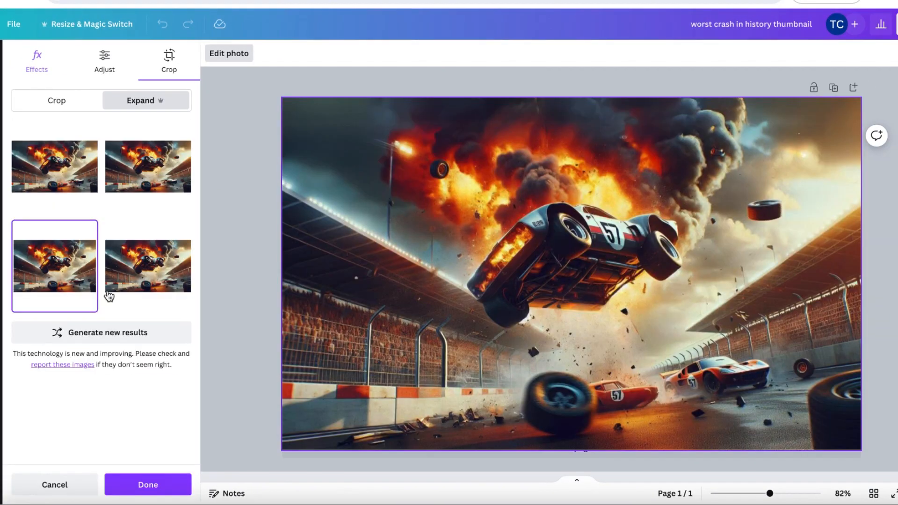
pyautogui.click(153, 481)
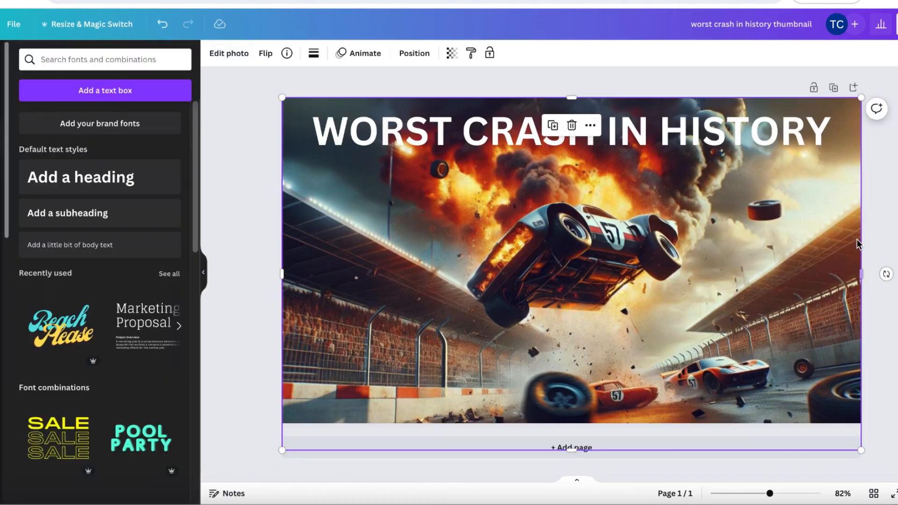
pyautogui.press('Escape')
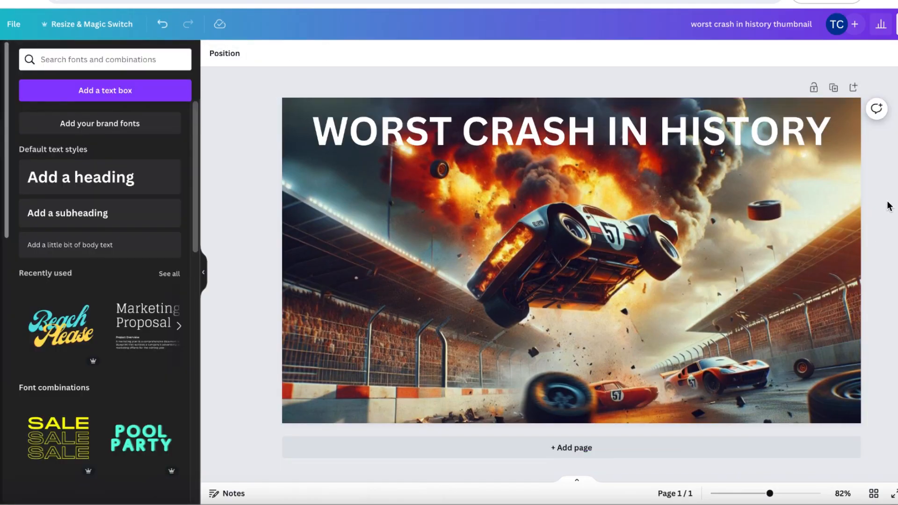
# - Set the heading's font to Anton and its size to 96
pyautogui.click(571, 131)
pyautogui.click(249, 52)
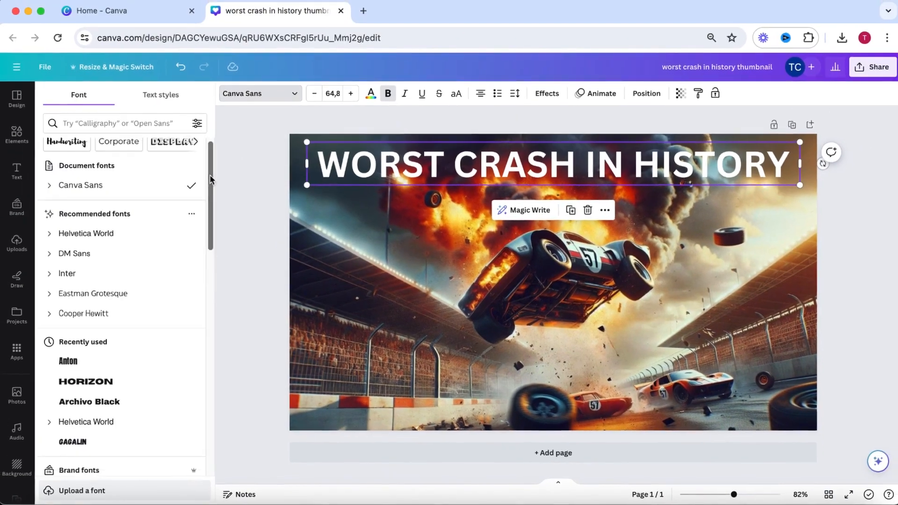
pyautogui.scroll(-15, 187, 256)
pyautogui.click(82, 185)
pyautogui.click(332, 94)
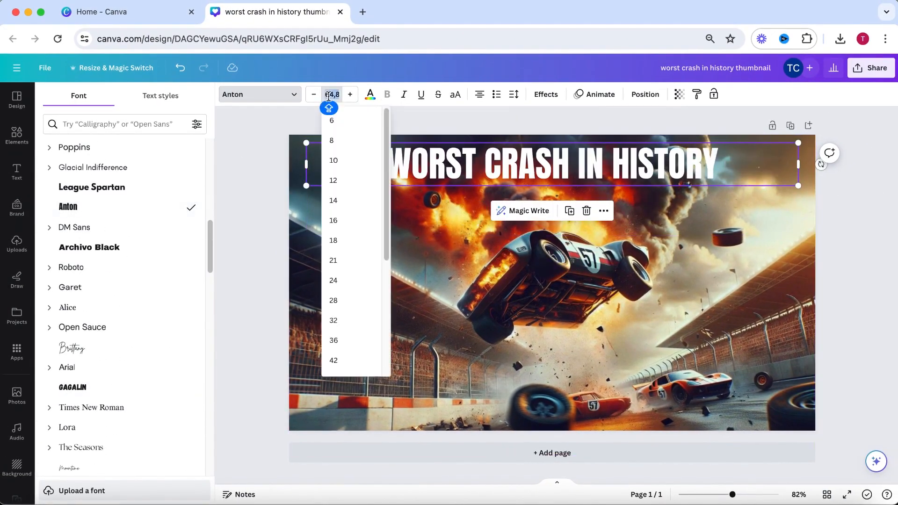
pyautogui.write('96')
pyautogui.press('Return')
pyautogui.click(840, 266)
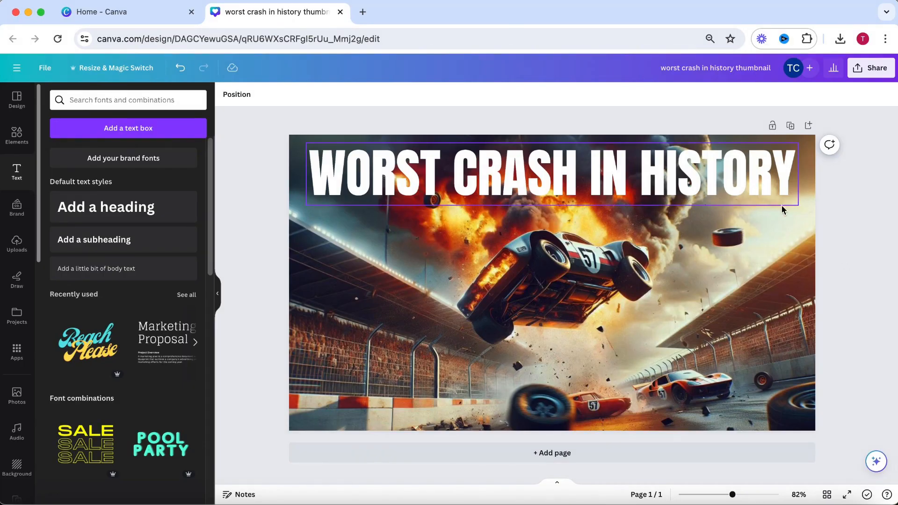
# - Search the elements for "gradient" and add the first black fade graphic to the page
pyautogui.click(17, 136)
pyautogui.click(87, 100)
pyautogui.write('gradient')
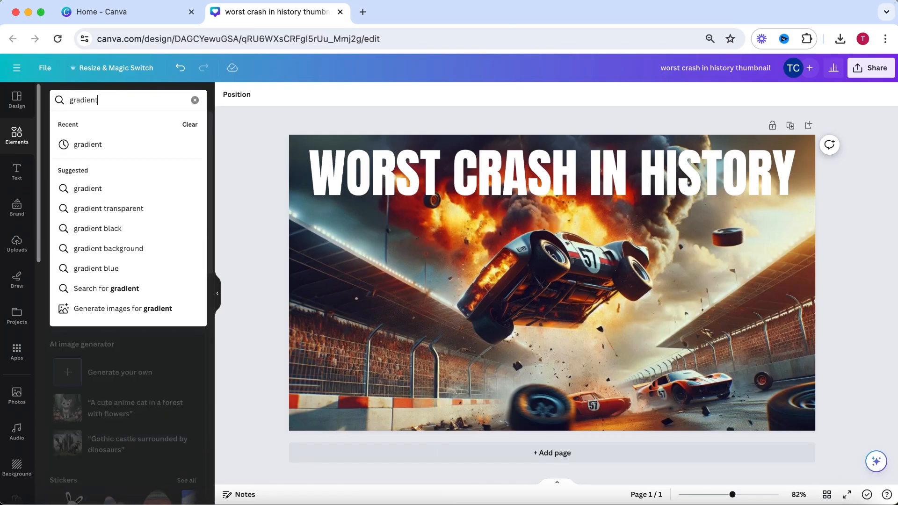
pyautogui.press('Return')
pyautogui.click(72, 212)
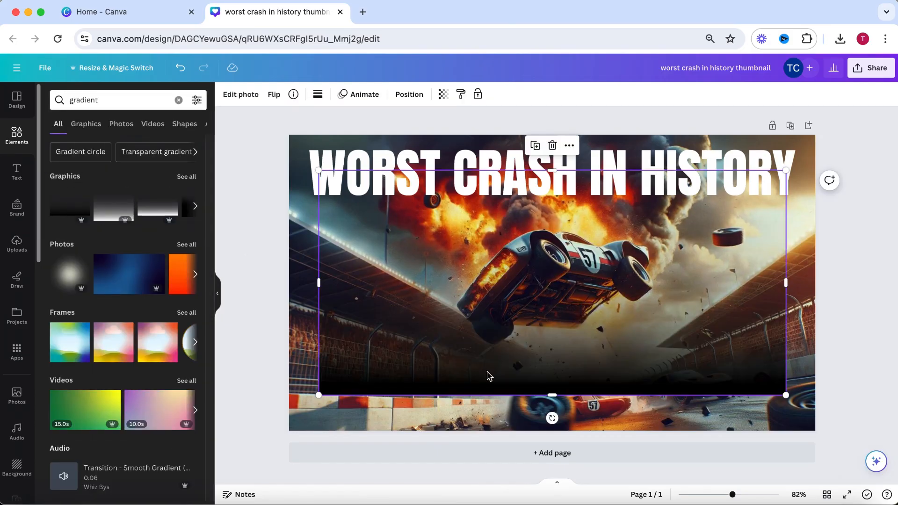
# - Turn the black gradient upside down, shrink it to half the page width, and cover the top edge with two copies side by side
pyautogui.moveTo(552, 416); pyautogui.dragTo(565, 180)
pyautogui.moveTo(785, 396); pyautogui.dragTo(660, 335)
pyautogui.moveTo(628, 312); pyautogui.dragTo(552, 262)
pyautogui.click(404, 286)
pyautogui.moveTo(420, 234); pyautogui.dragTo(675, 226)
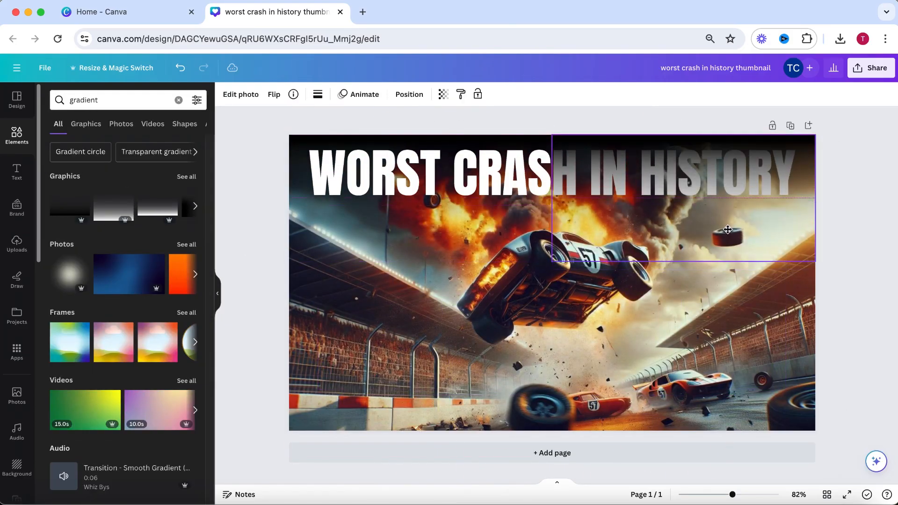
# - Send the gradient over the top right half of the image backward, behind the heading
pyautogui.click(410, 94)
pyautogui.click(155, 120)
pyautogui.click(856, 262)
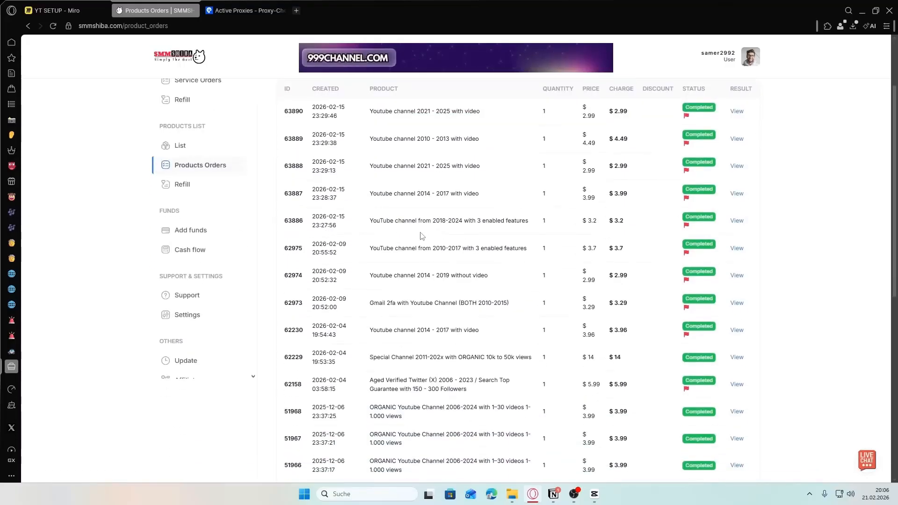
# - In the SMMSHIBA web shop, open the products list and filter it to the Youtube category
pyautogui.scroll(2, 422, 237)
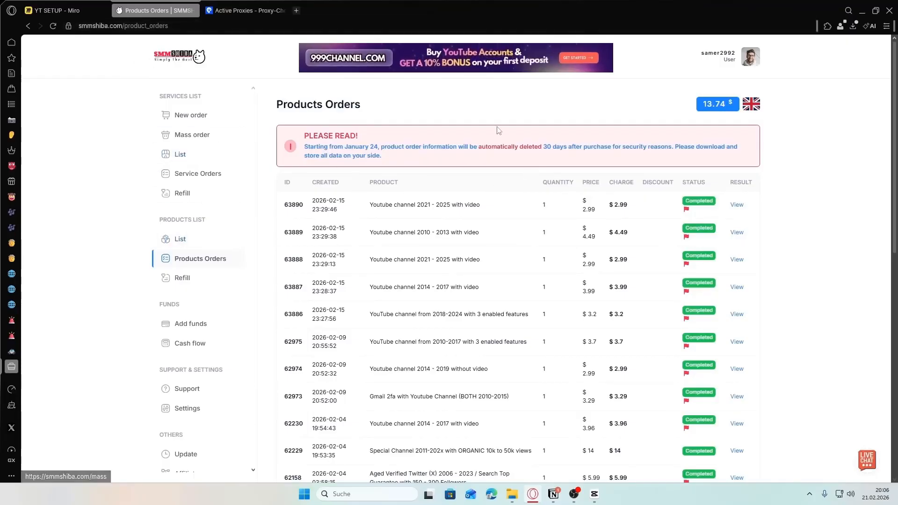
pyautogui.click(176, 239)
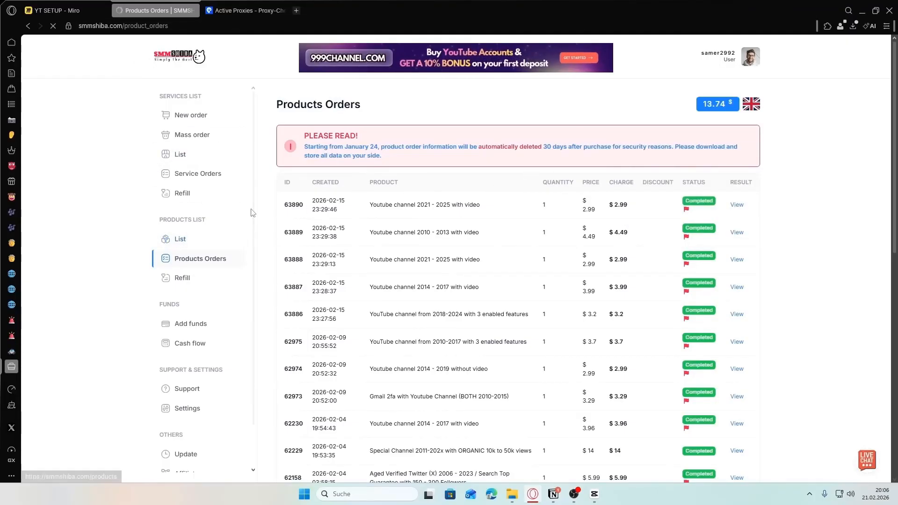
pyautogui.click(338, 151)
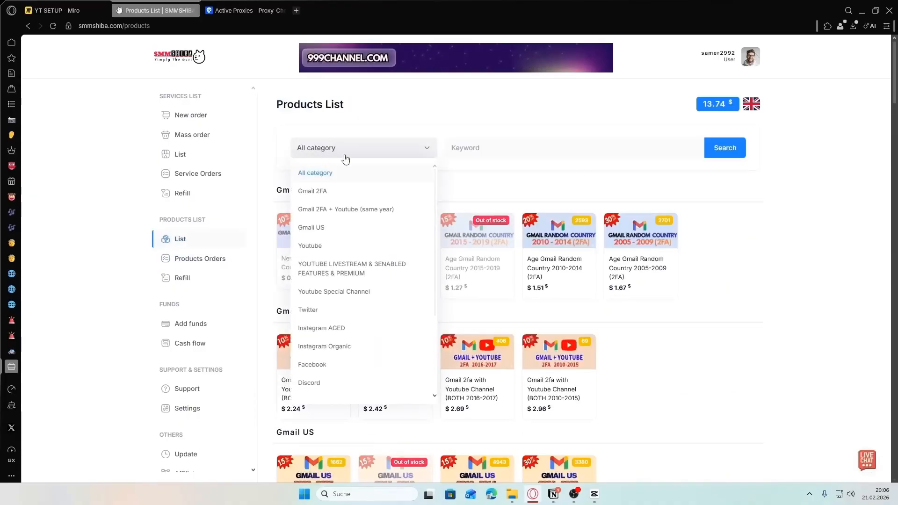
pyautogui.click(355, 246)
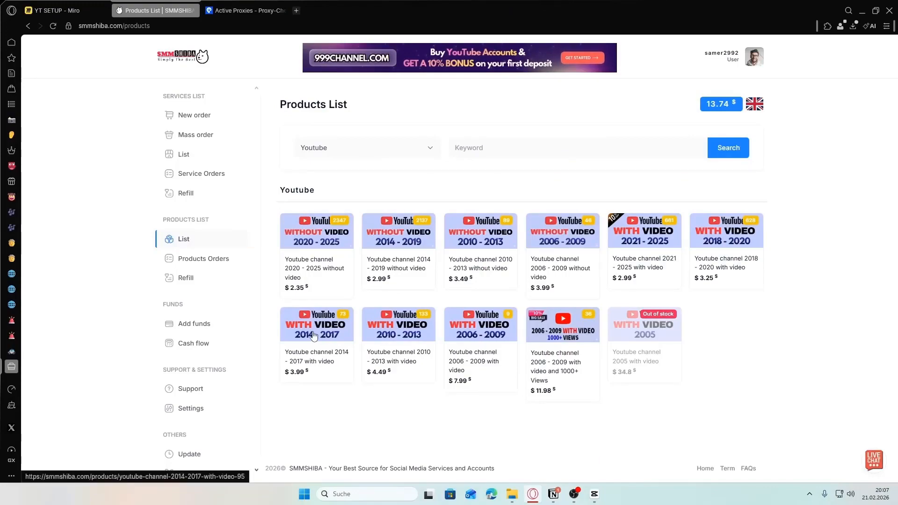
# - Order one "Youtube channel 2014 - 2017 with video" and confirm the purchase
pyautogui.click(318, 359)
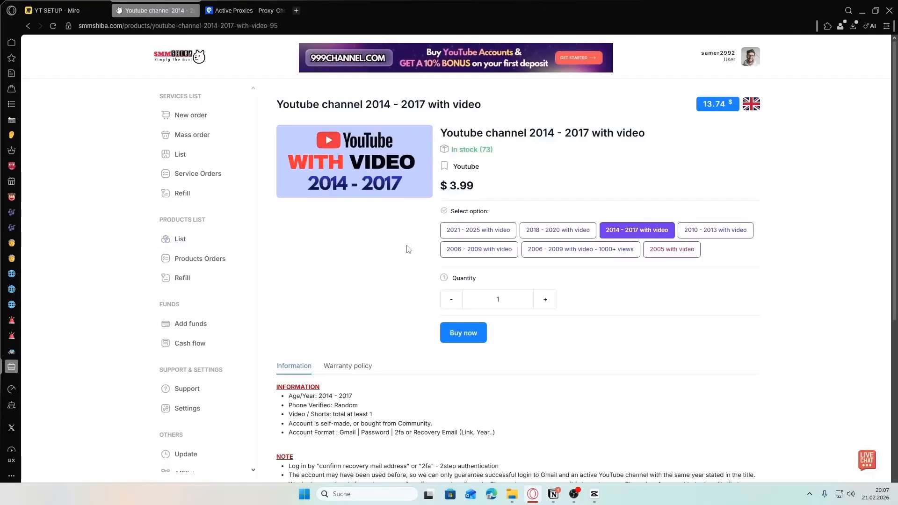
pyautogui.scroll(-1, 406, 249)
pyautogui.scroll(1, 580, 250)
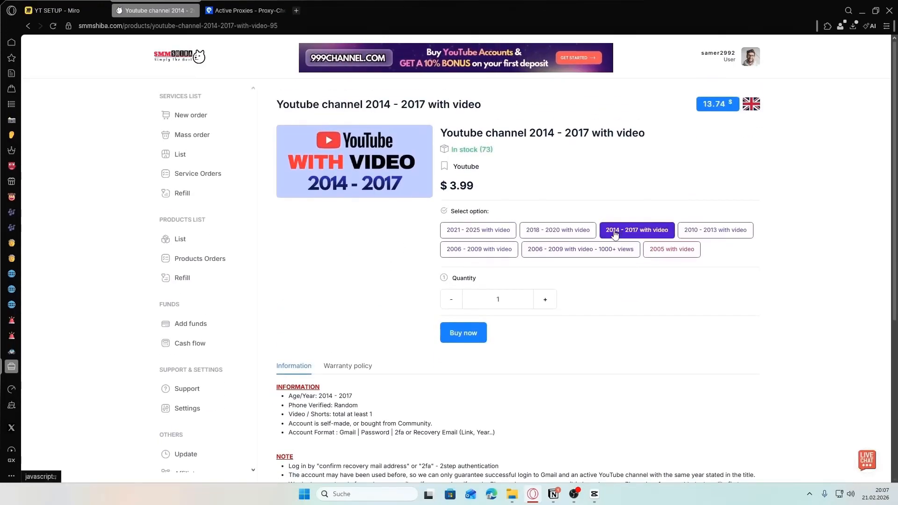
pyautogui.click(462, 335)
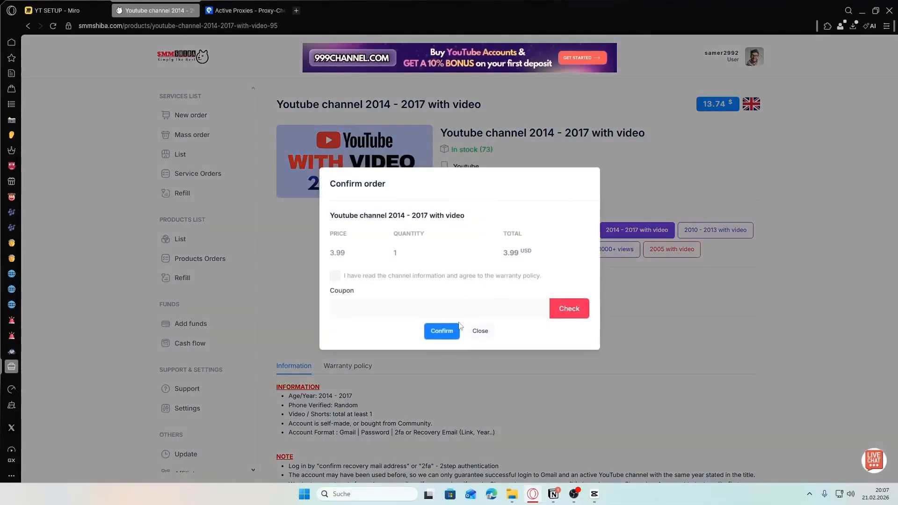
pyautogui.click(447, 333)
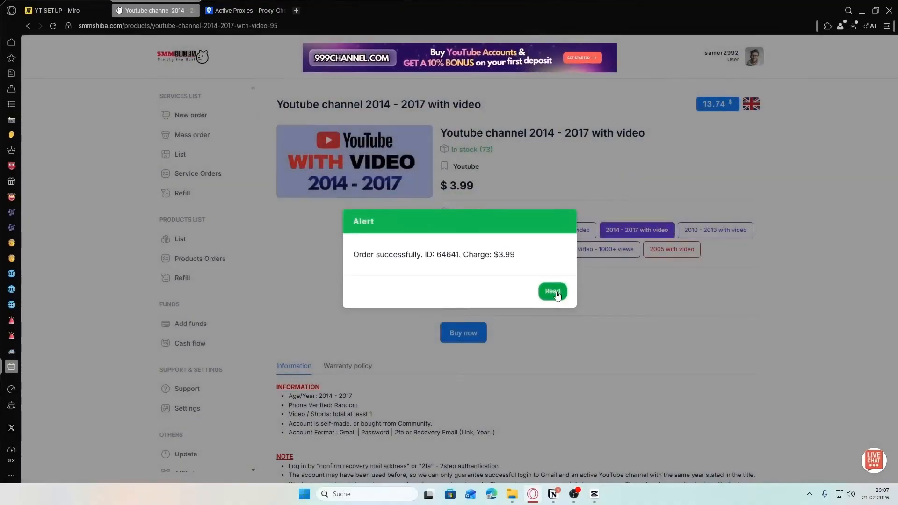
pyautogui.click(552, 292)
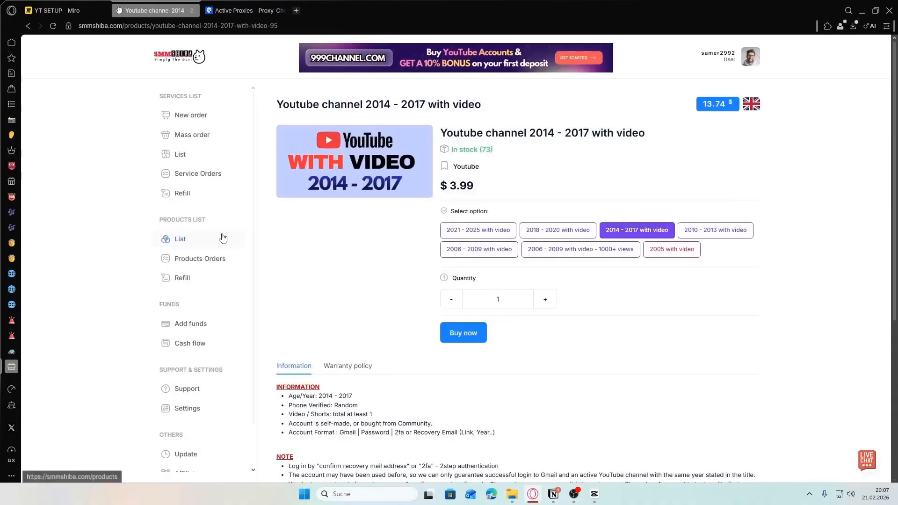
# - Open the products orders and view the account details delivered for the newest order
pyautogui.click(197, 260)
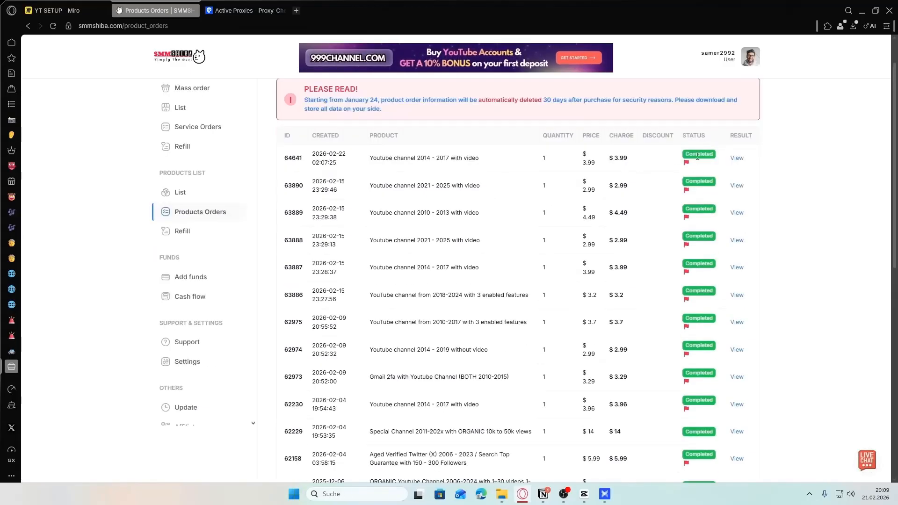
pyautogui.click(738, 159)
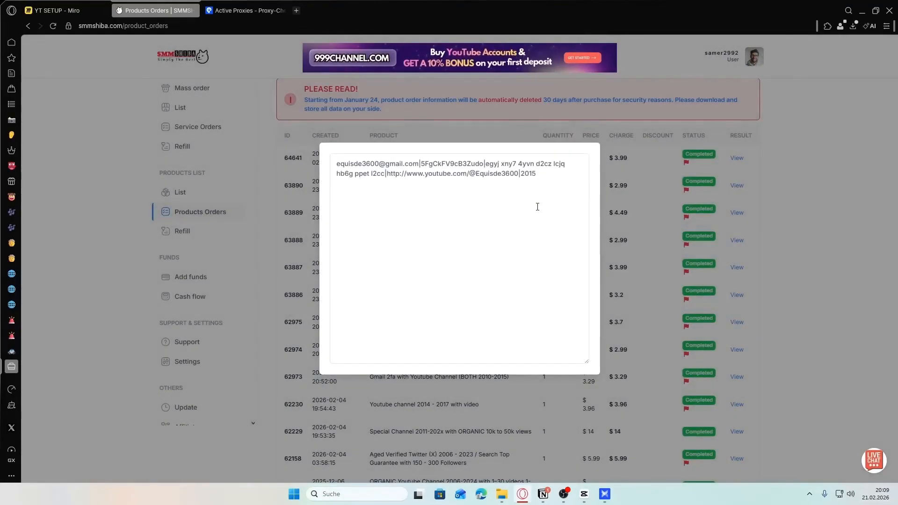
pyautogui.click(635, 166)
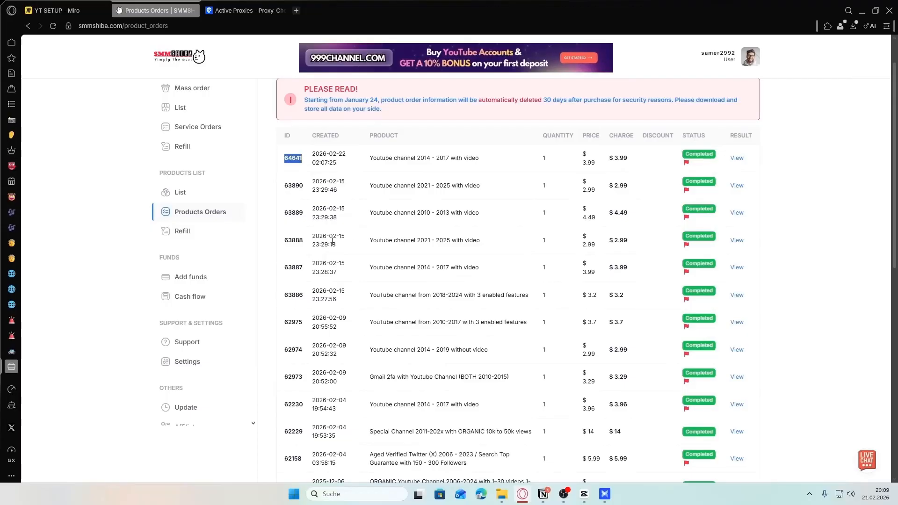
pyautogui.scroll(-2, 343, 193)
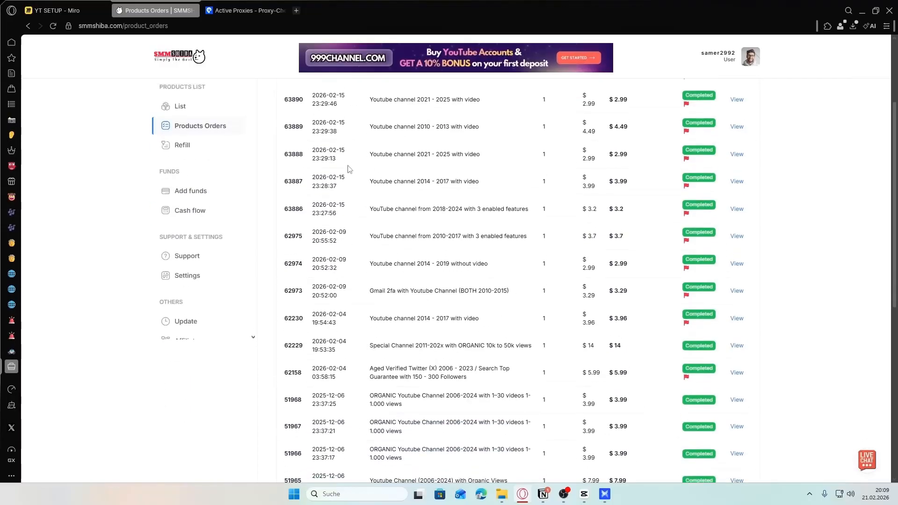
pyautogui.scroll(2, 344, 187)
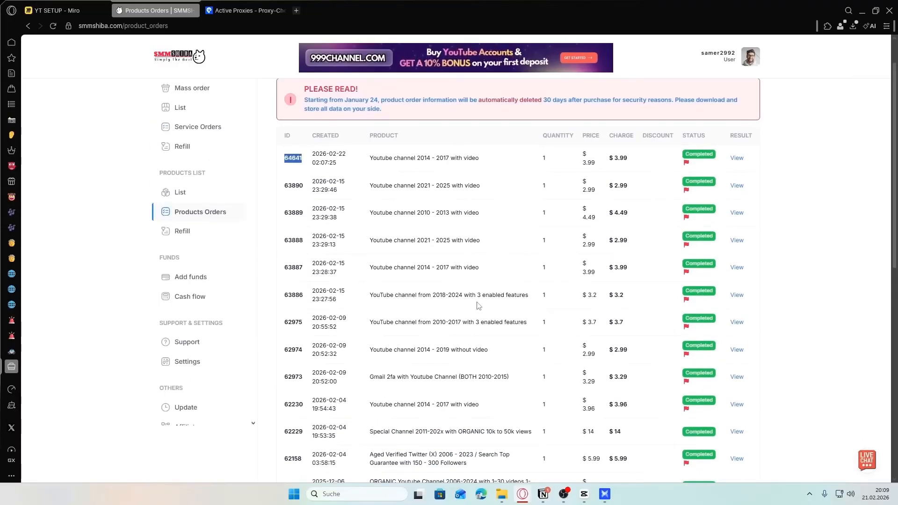
pyautogui.scroll(-2, 479, 306)
pyautogui.scroll(3, 467, 285)
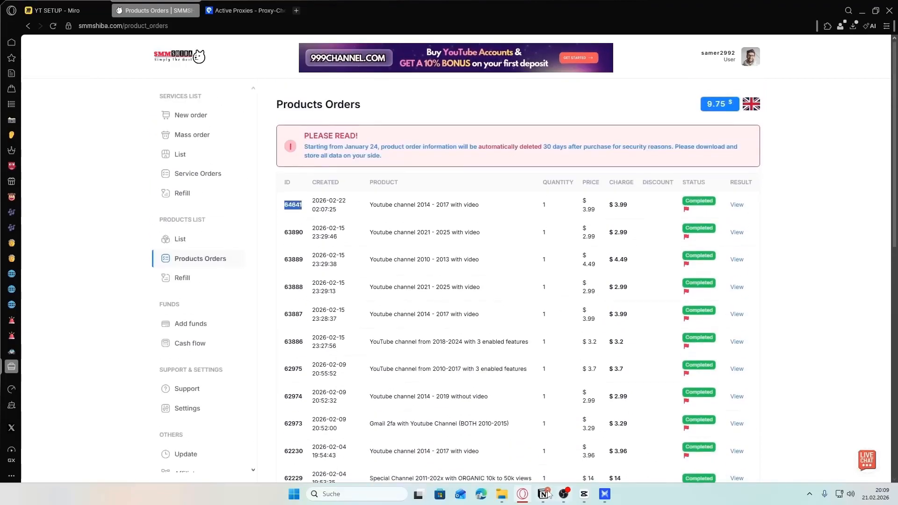